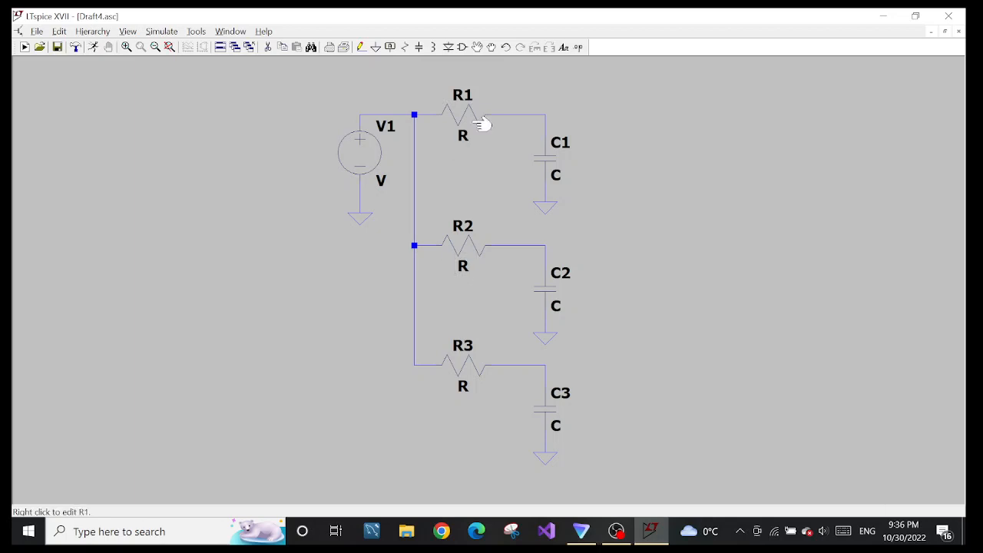
- Inspect the resistor properties of R1, R2 and R3 one after another
right_click(482, 123)
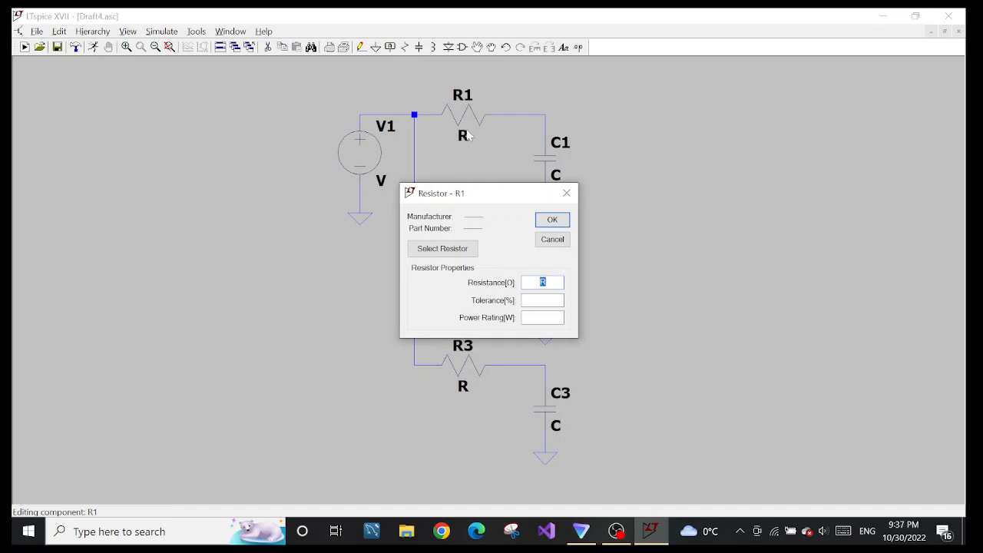
click(566, 193)
right_click(483, 258)
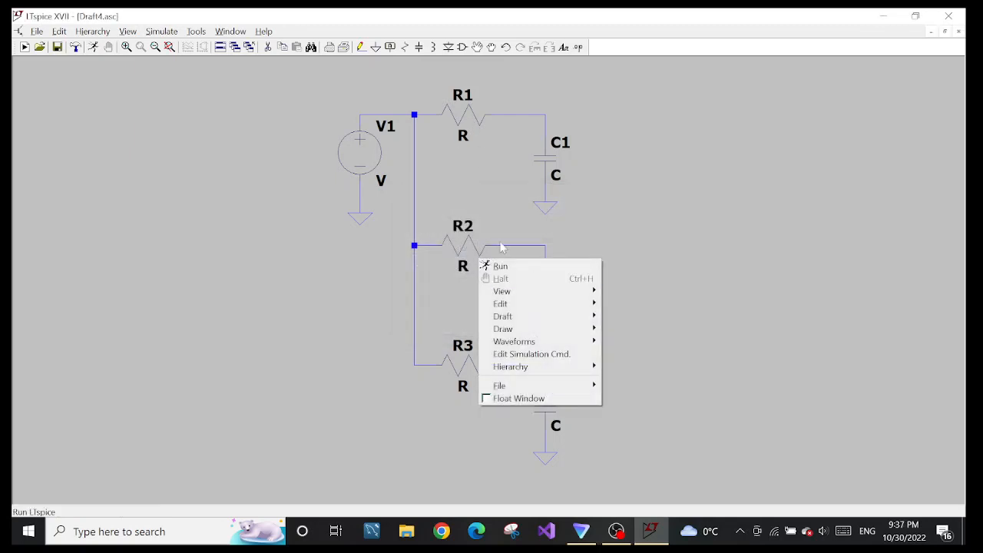
right_click(461, 240)
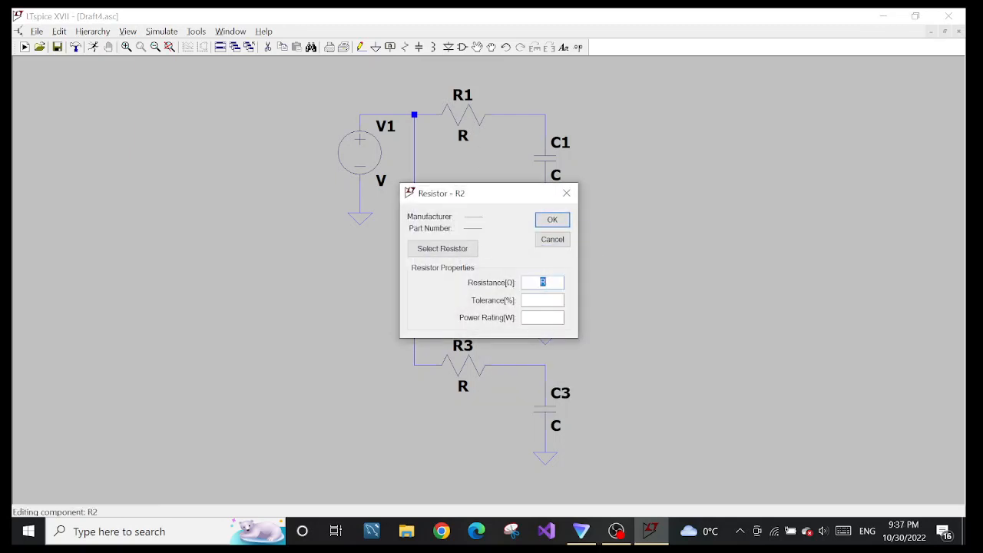
click(566, 193)
right_click(478, 361)
click(566, 193)
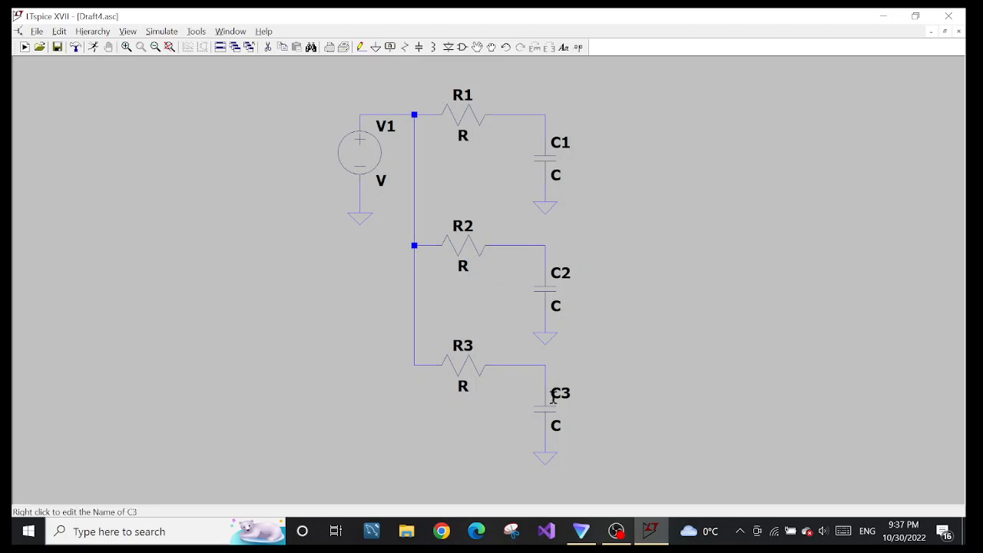
- Set the capacitance of C1 to 1e-6 F
right_click(554, 158)
drag(551, 156, 469, 182)
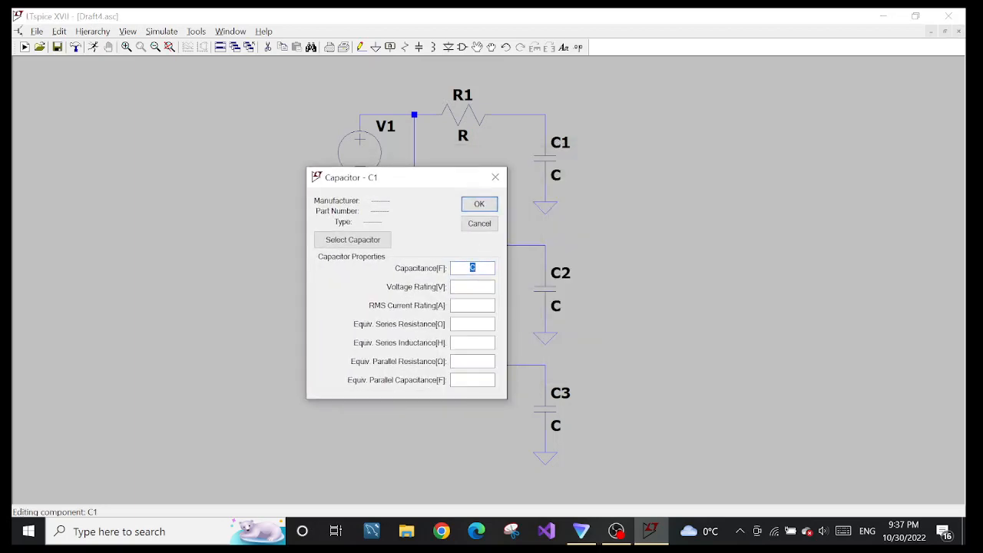
text(1e-6)
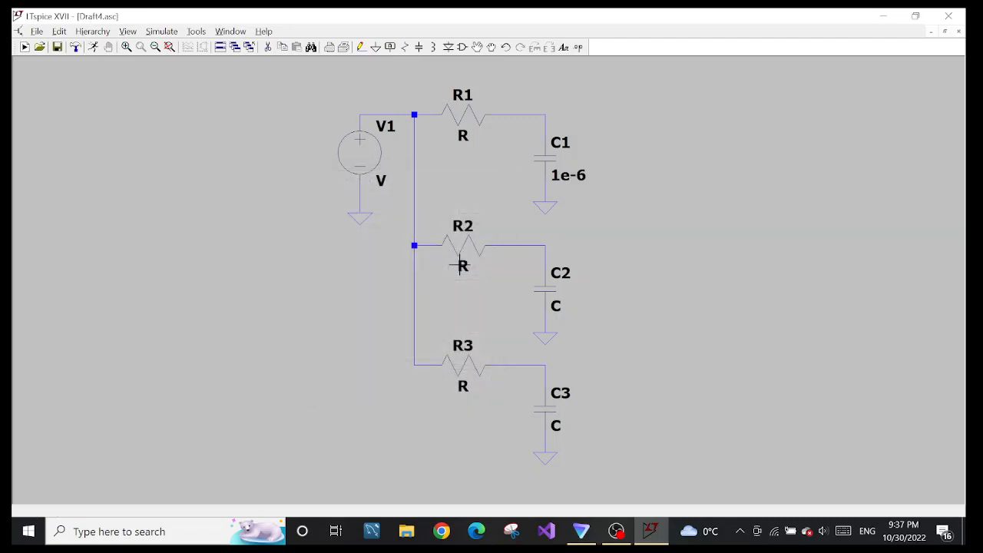
key(Return)
- Set the capacitance of C2 to 2e-6 F
right_click(549, 292)
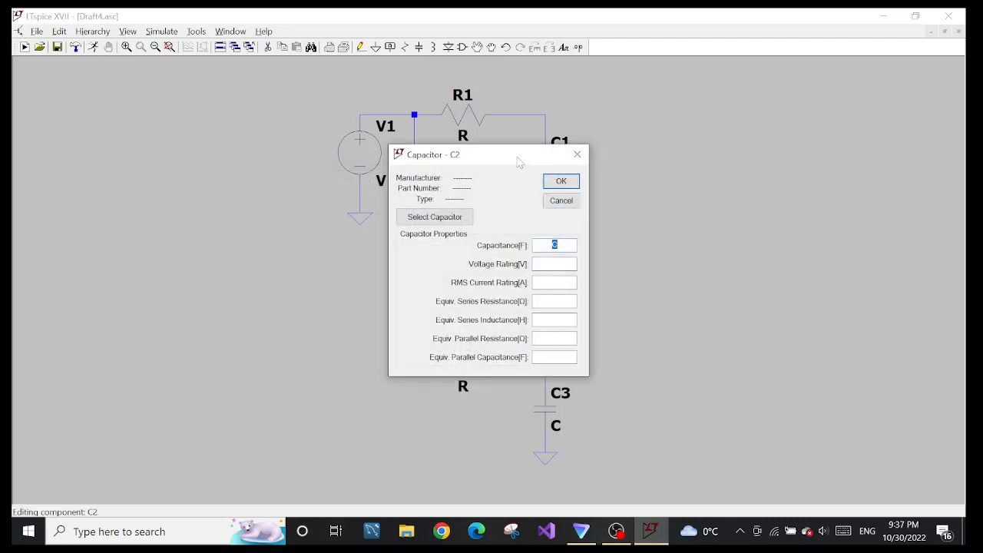
drag(520, 160, 382, 202)
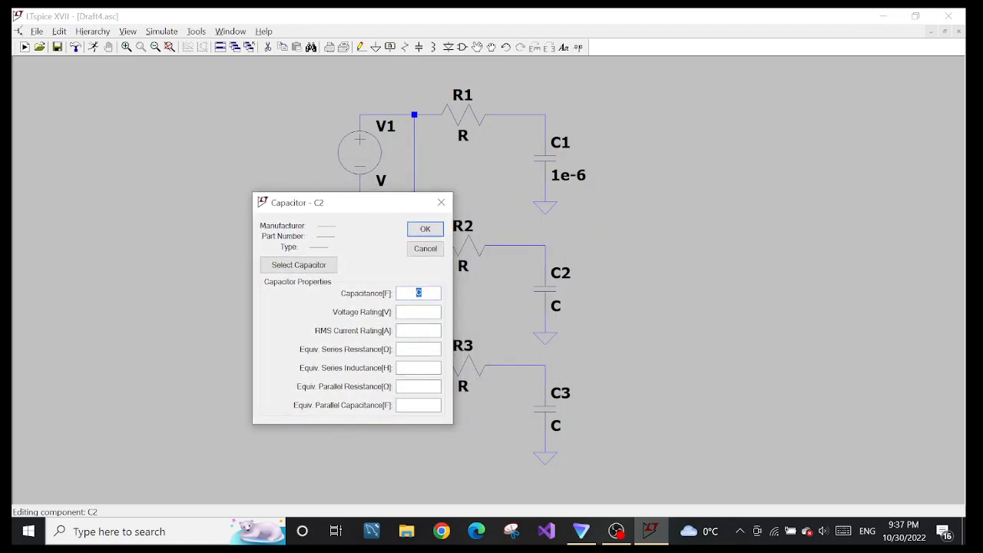
text(2e-6)
key(Return)
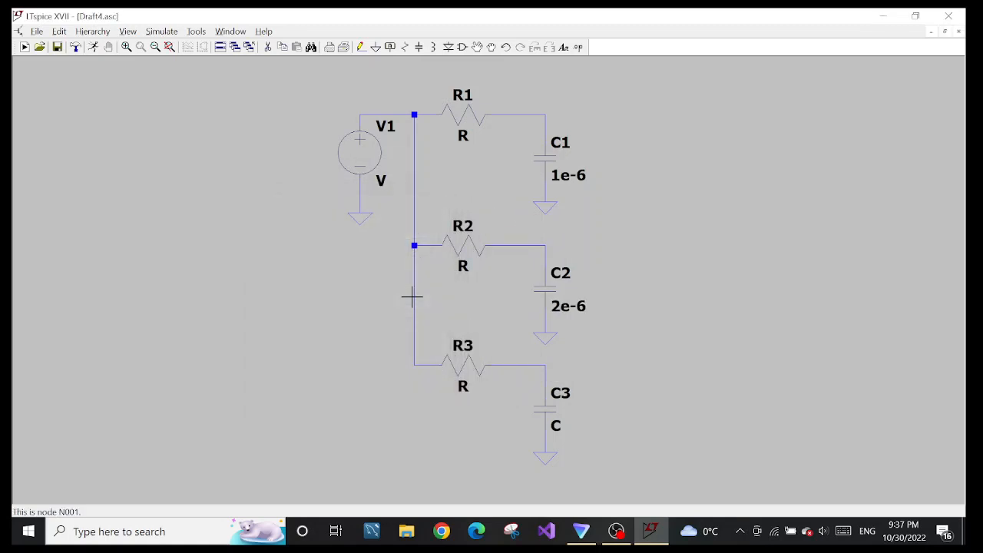
- Set the capacitance of C3 to 3e-6 F
right_click(561, 417)
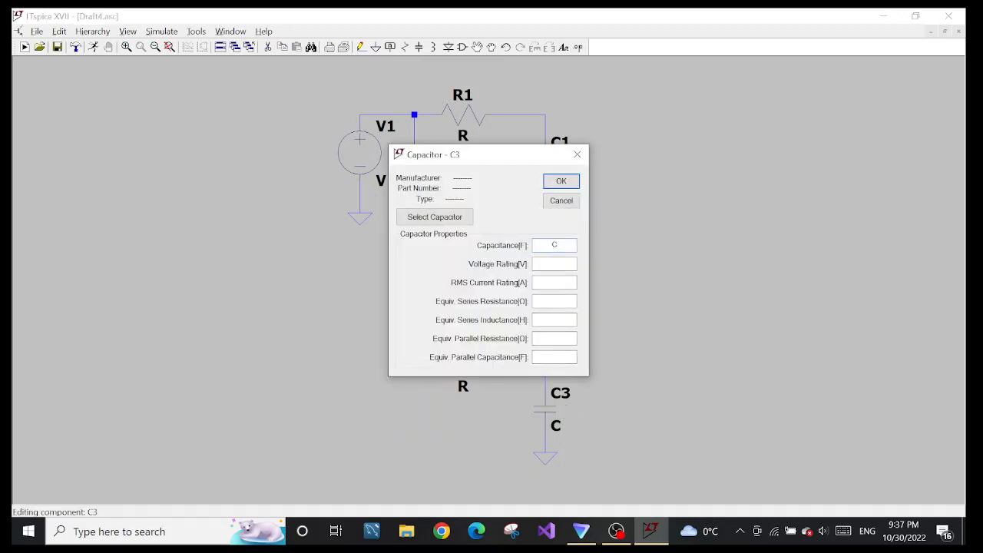
text(3e-6)
key(Return)
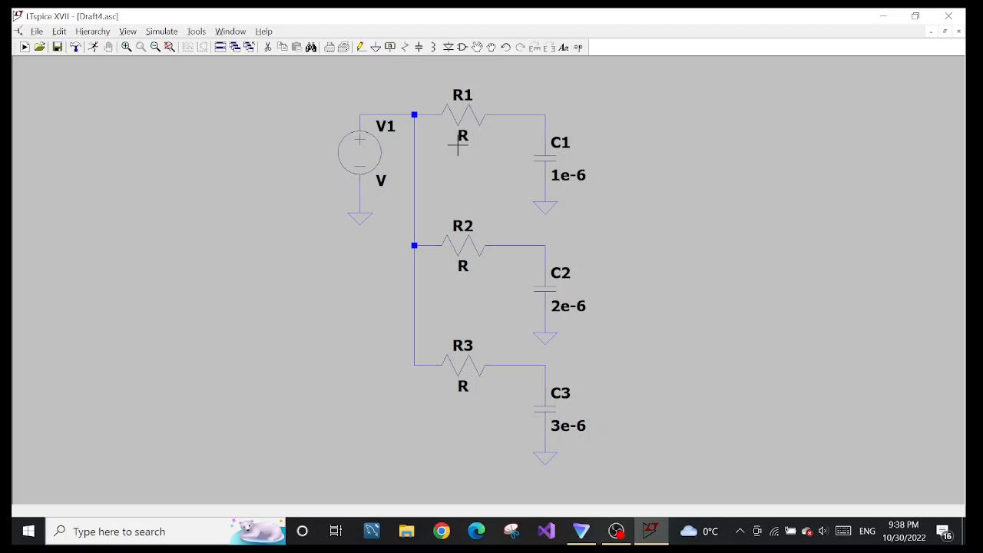
- Replace the Value attribute of resistor R1 with the parameter {resistor} in its component attributes
right_click(471, 122)
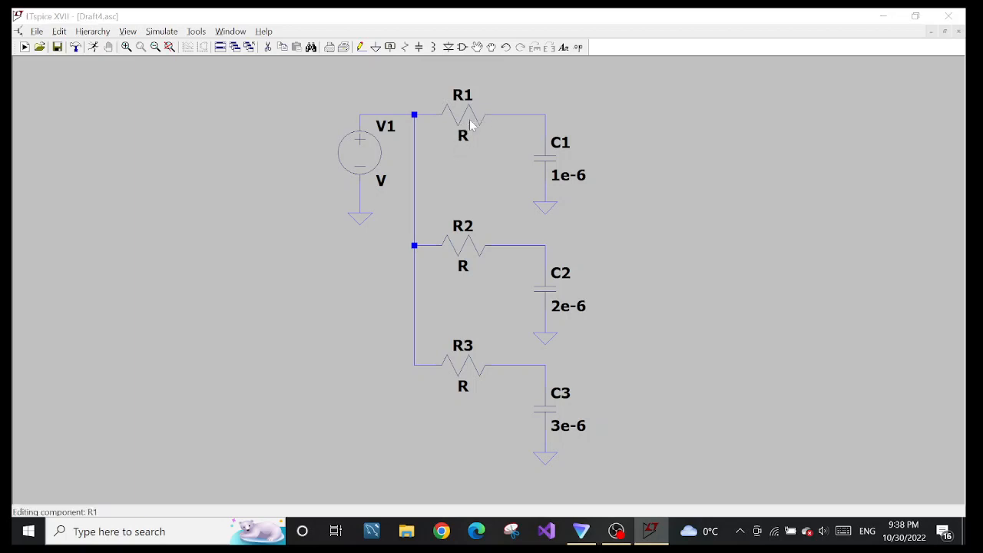
drag(498, 141, 367, 139)
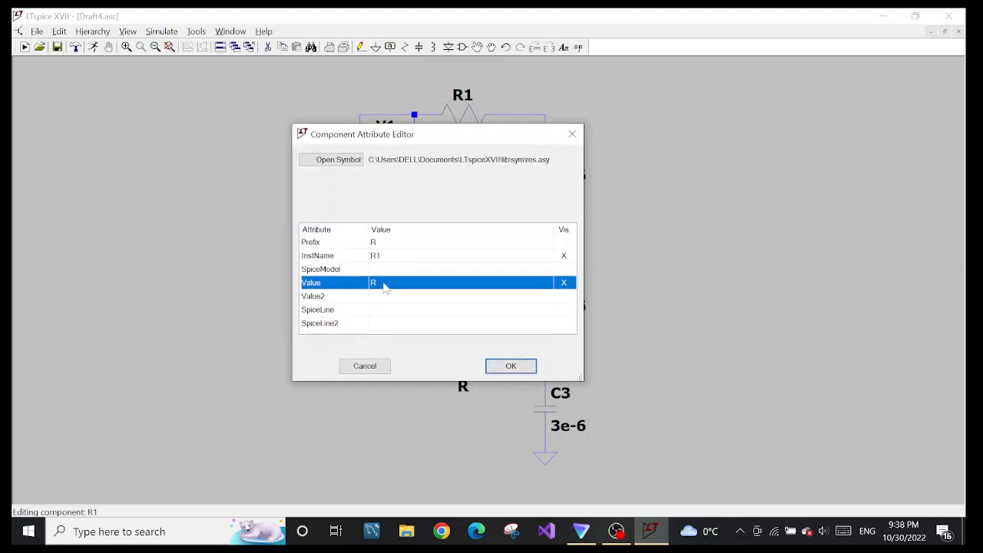
click(375, 284)
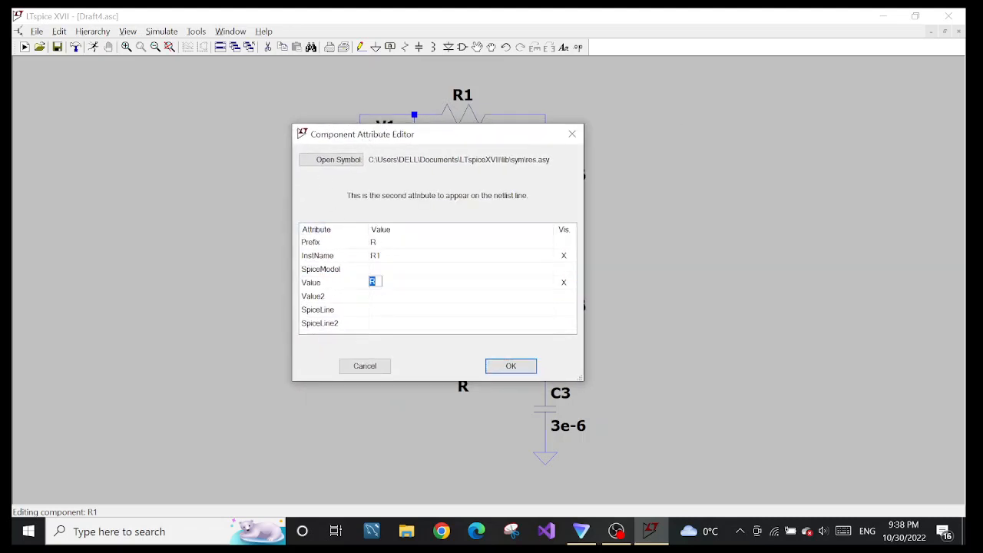
click(378, 282)
key(BackSpace)
text(resistor})
drag(370, 282, 394, 282)
click(509, 366)
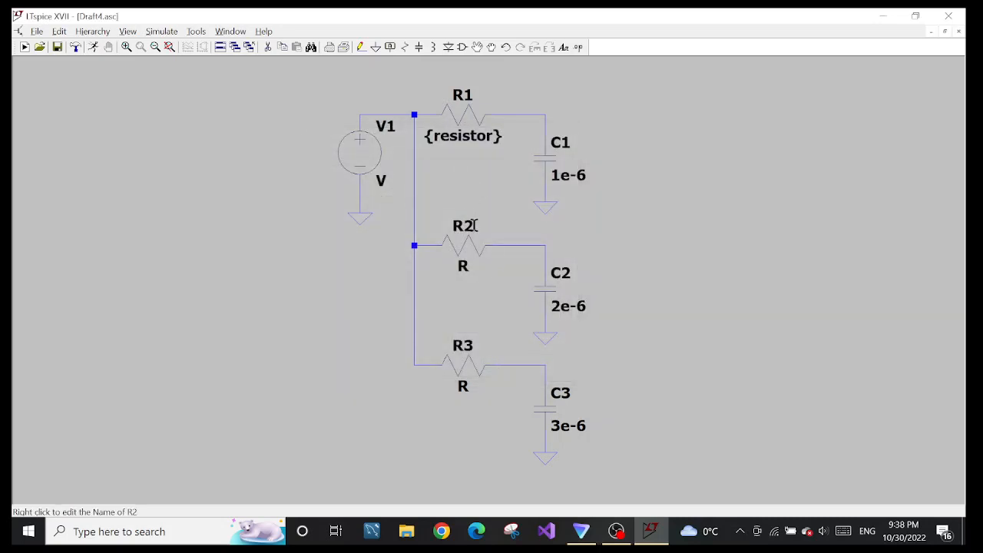
- Replace the Value attribute of resistor R2 with the parameter {resistor} in its component attributes
right_click(468, 252)
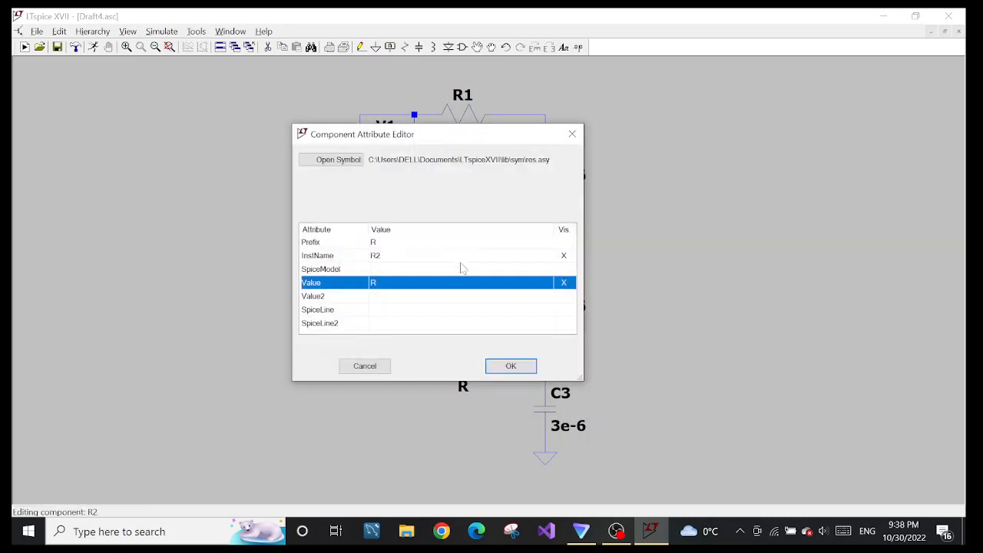
drag(467, 135, 721, 133)
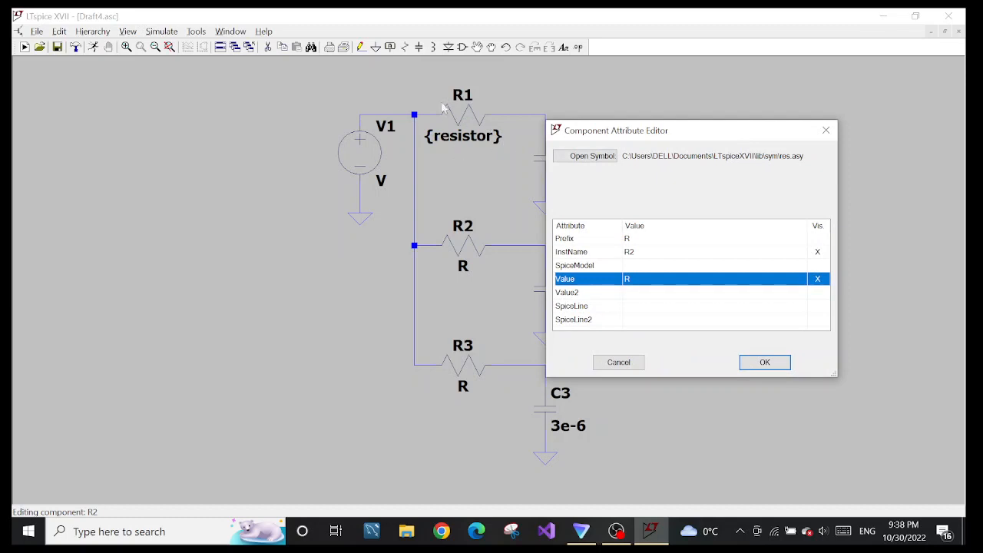
click(628, 280)
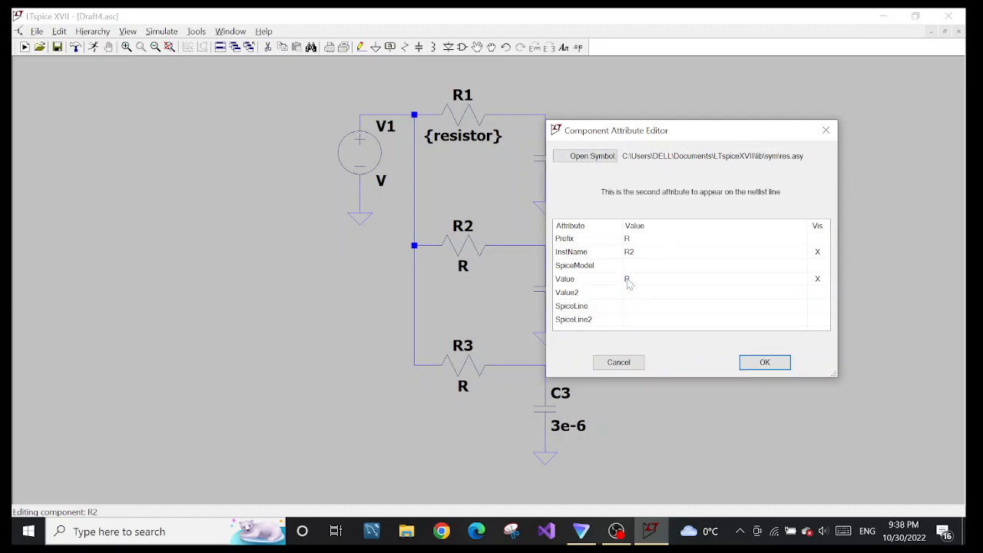
click(627, 281)
click(628, 281)
key(BackSpace)
text({resistor})
click(752, 361)
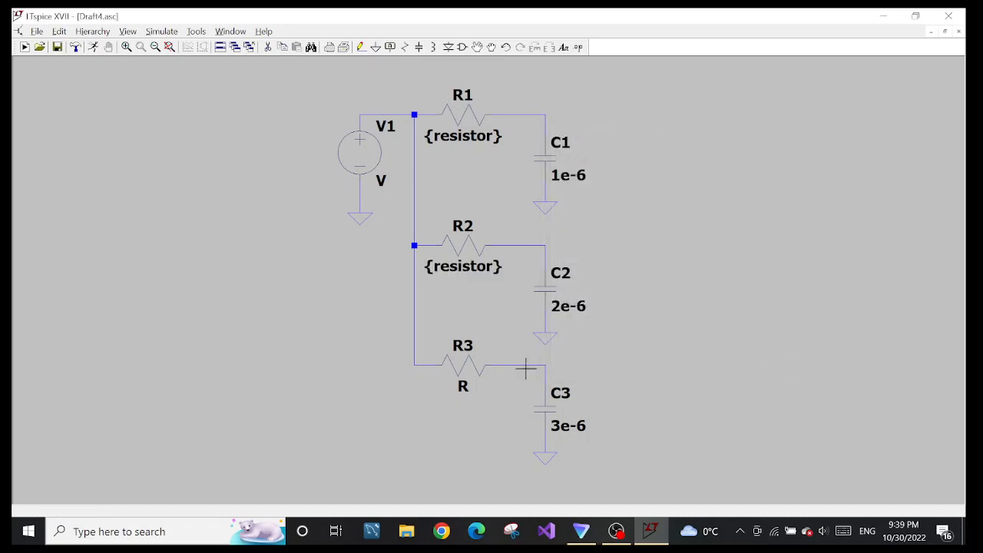
- Replace the Value attribute of resistor R3 with the parameter {resistor} in its component attributes
right_click(464, 350)
click(577, 240)
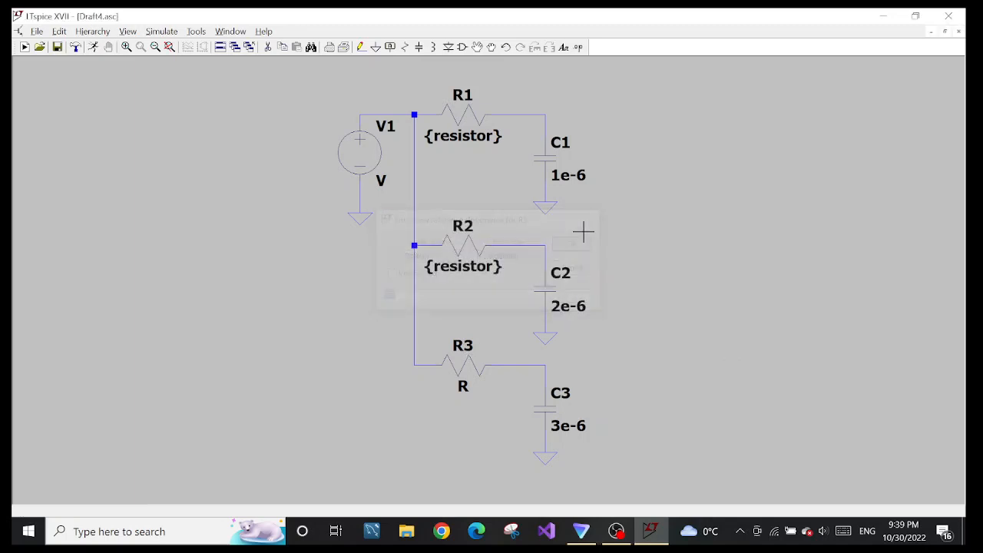
right_click(466, 361)
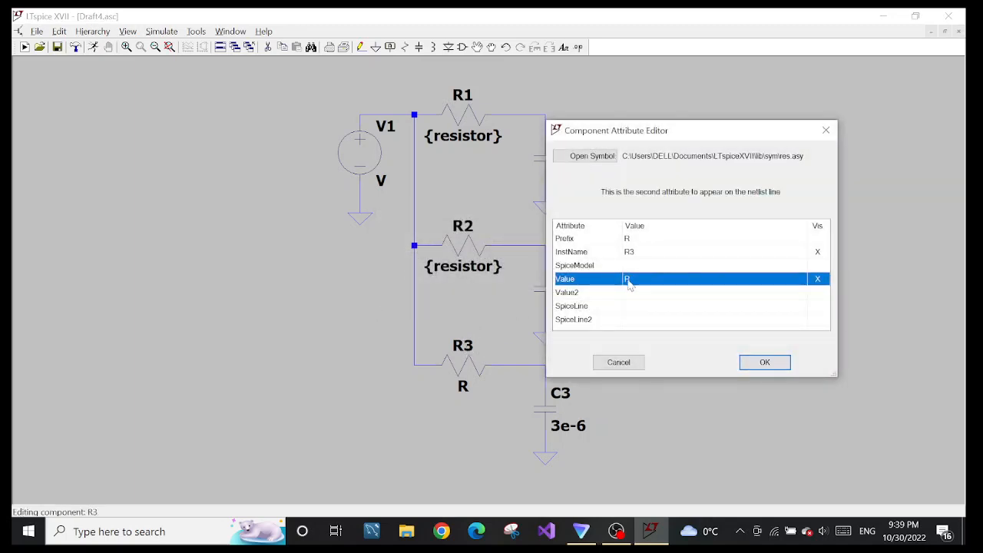
click(628, 283)
click(628, 281)
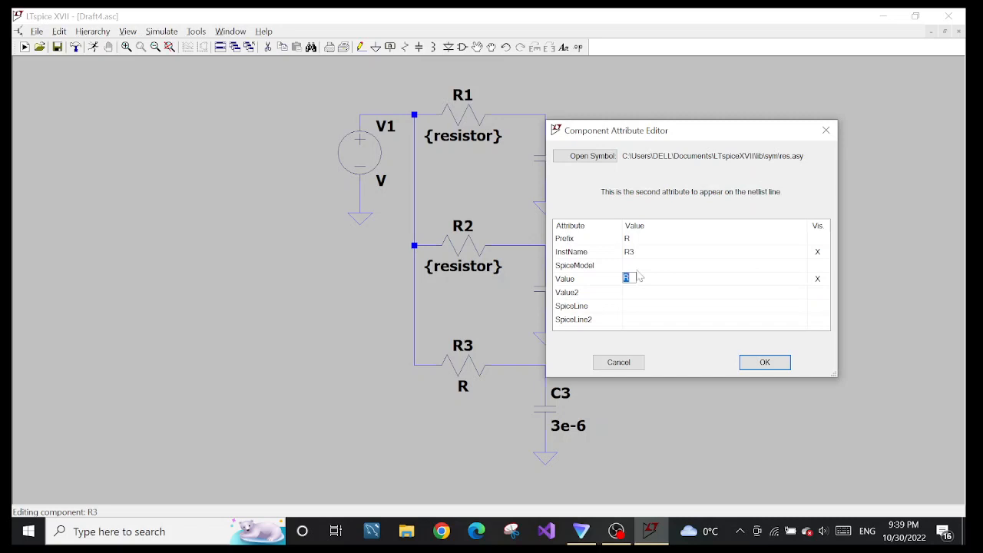
key(BackSpace)
text({resistor})
key(BackSpace)
key(BackSpace)
key(BackSpace)
key(BackSpace)
text(tor})
key(Return)
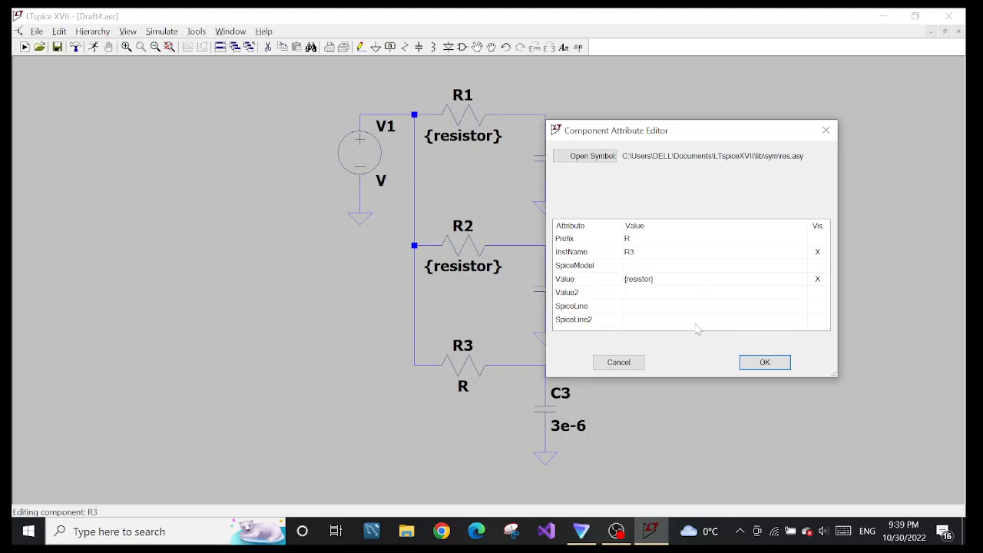
click(765, 361)
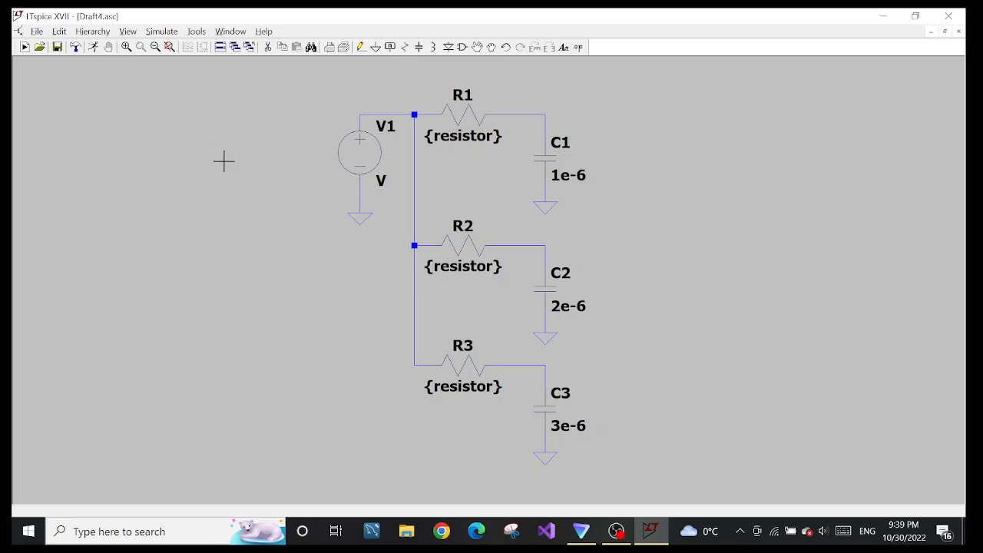
- Add the SPICE directive ".param resistor 1e+3" and place it to the right of the R1–C1 branch
right_click(226, 164)
mouse_move(261, 221)
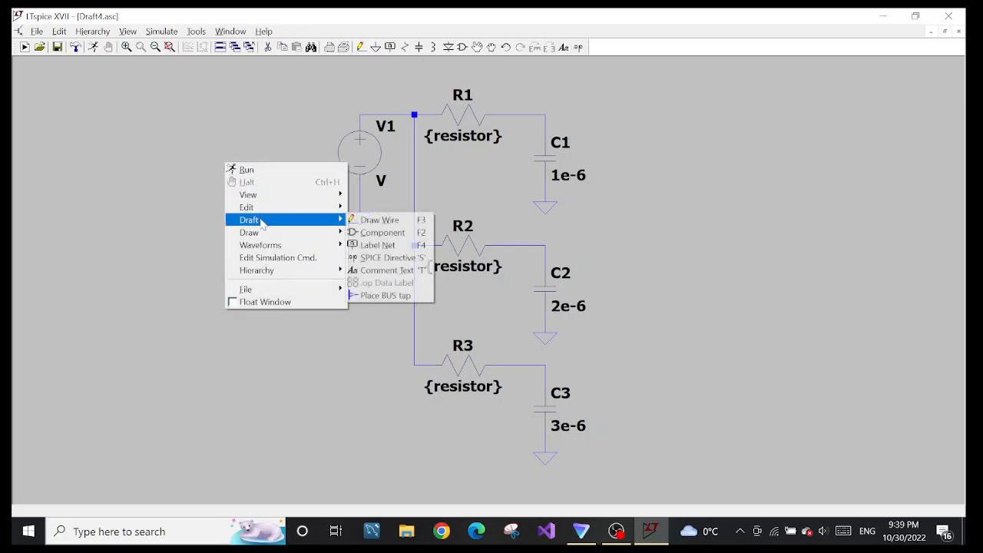
click(395, 259)
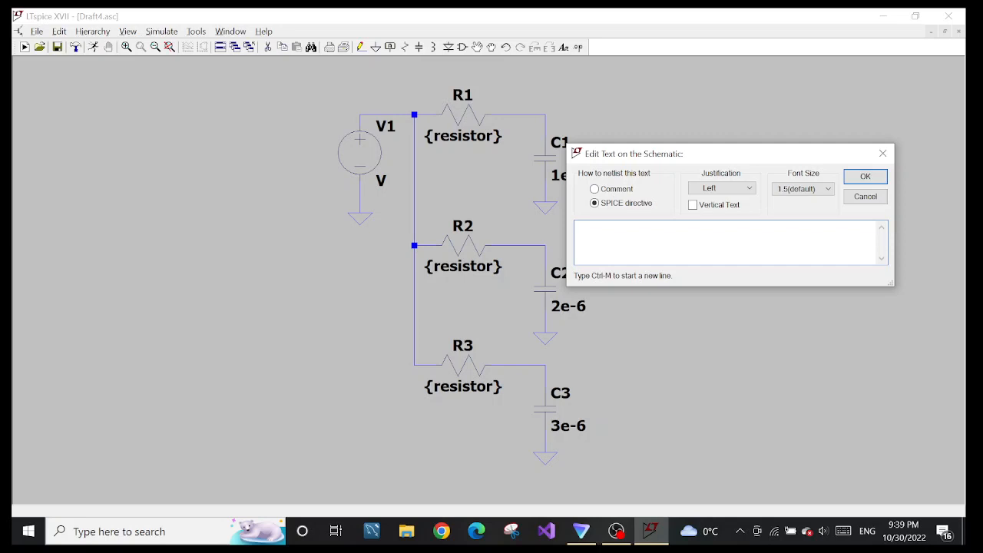
text(param resistor 1e+3)
key(Return)
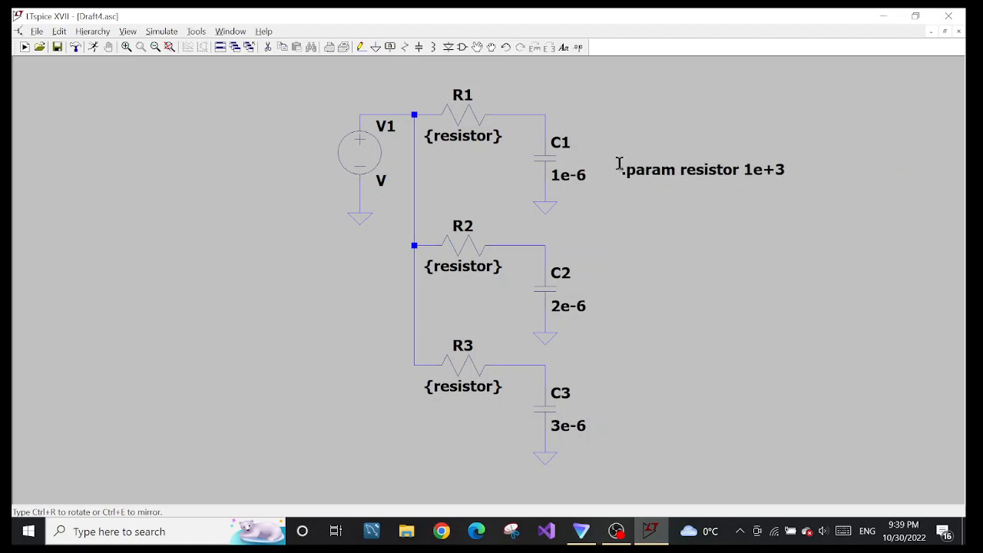
click(610, 105)
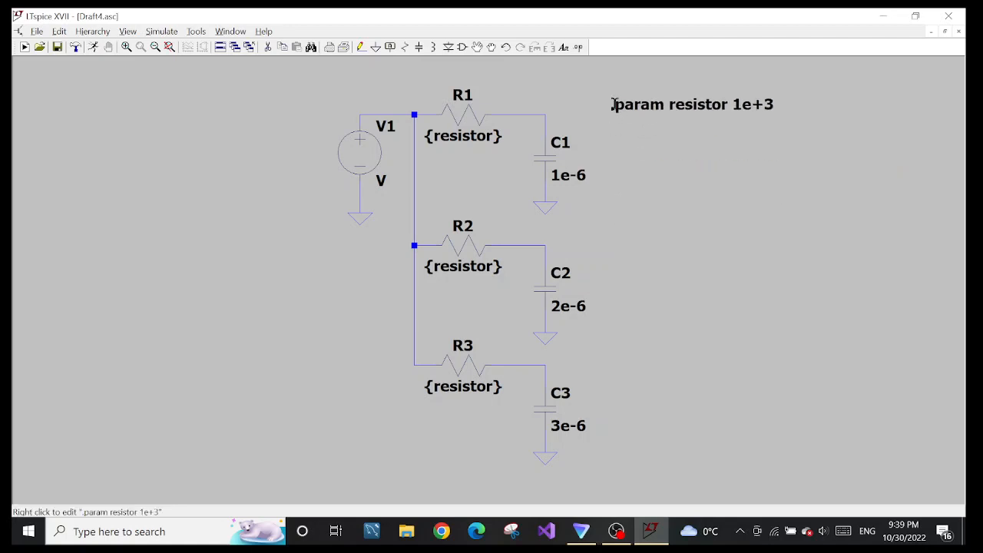
- Place another ".param resistor 1e+3" SPICE directive just below the existing one and delete the upper copy
click(579, 51)
drag(662, 167, 685, 218)
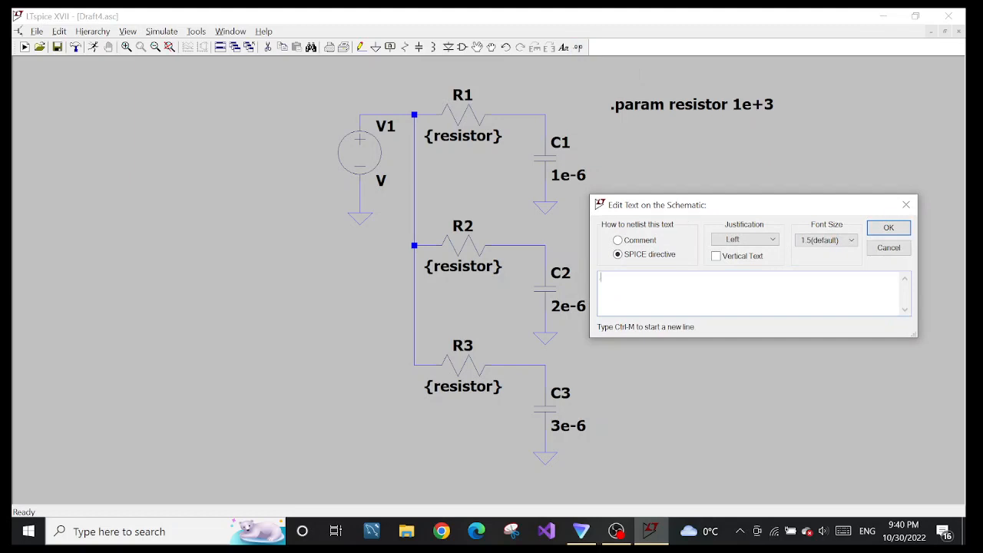
text(.param resistor 1e+3)
key(Return)
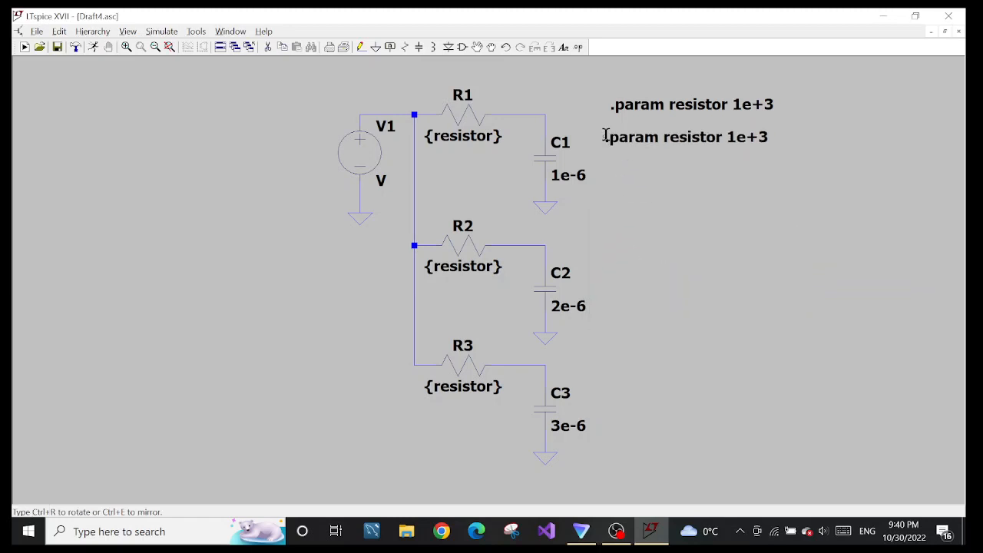
click(617, 136)
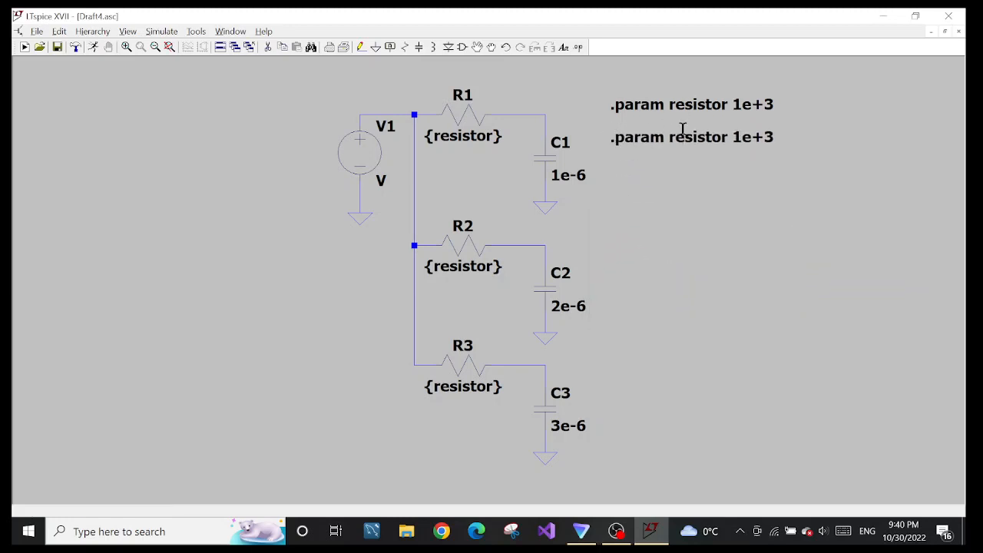
click(268, 47)
click(695, 112)
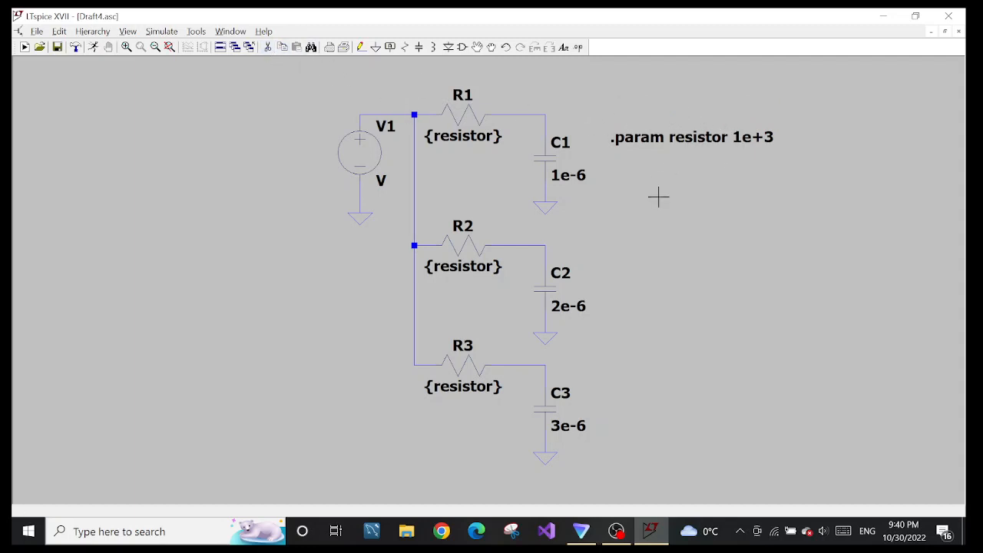
- Make voltage source V1 a PULSE source with Vinitial 0, Von 1, Tdelay 0 and Trise 1e-6
right_click(367, 161)
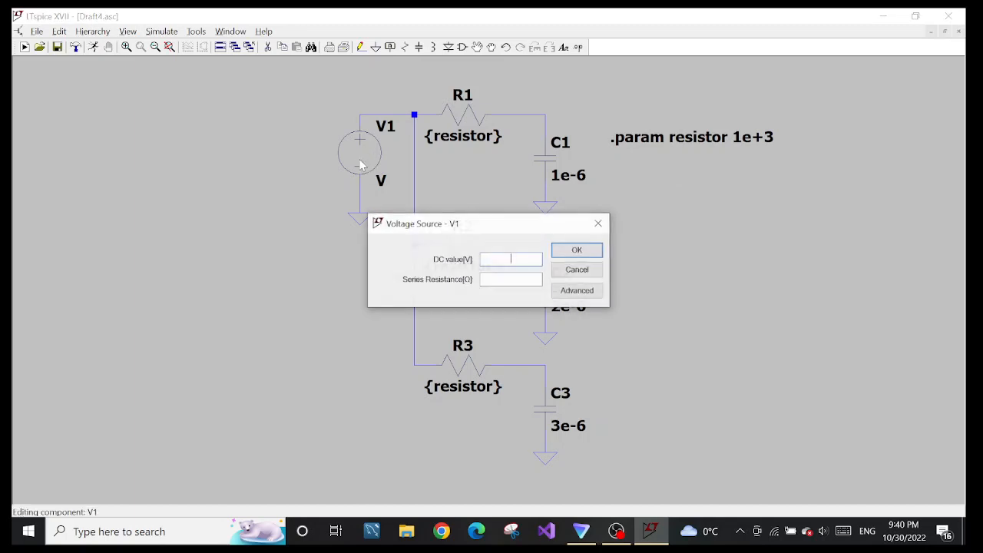
click(565, 290)
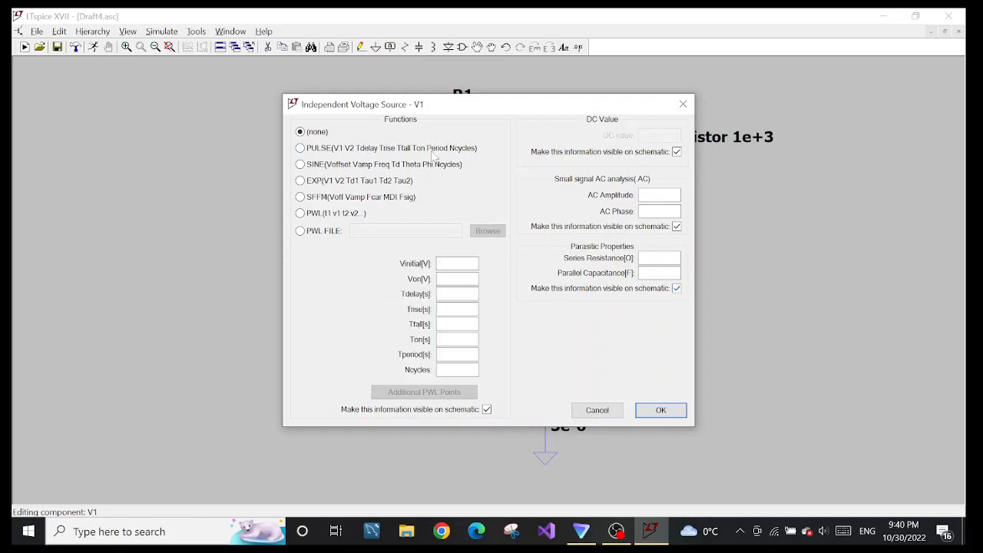
click(433, 152)
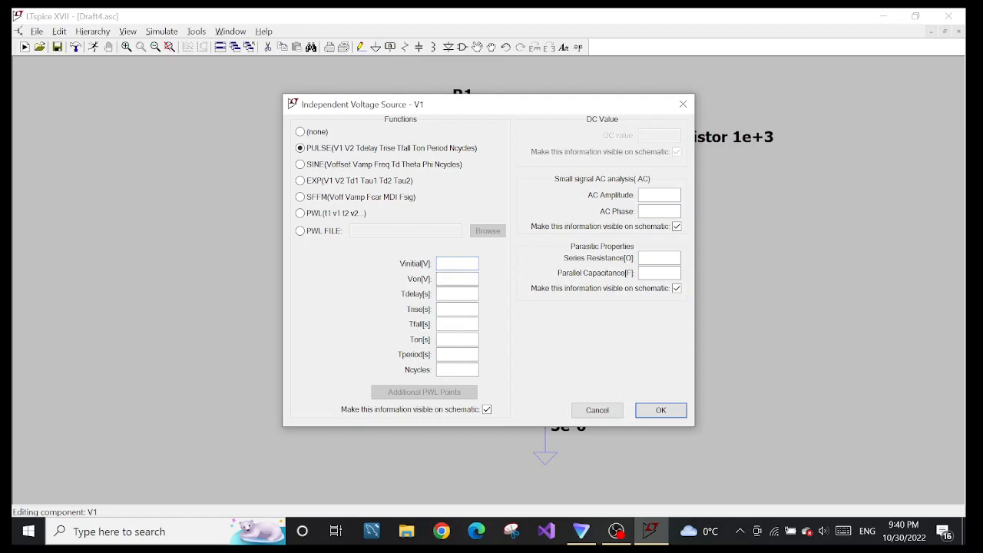
text(0)
key(Tab)
text(10)
key(Tab)
text(1e-6)
- Complete V1's pulse settings with Tfall 1e-6 copied from Trise, Ton 4e-3 and Tperiod 8e-3
drag(468, 309, 449, 309)
key(ctrl+c)
click(460, 323)
key(ctrl+v)
text(4e-3)
key(Tab)
text(8e-3)
key(Return)
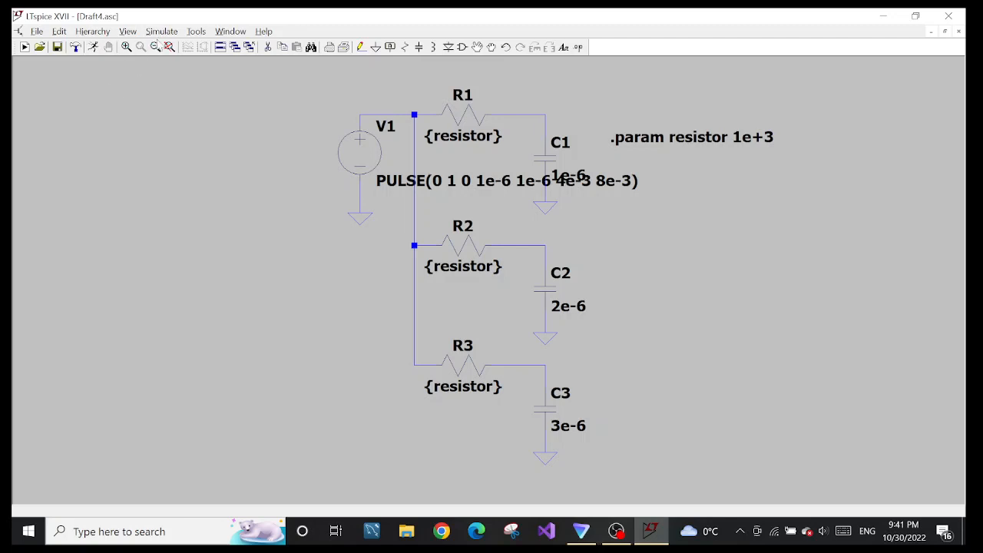
- Run a transient simulation of the circuit with a stop time of 24e-3
click(164, 34)
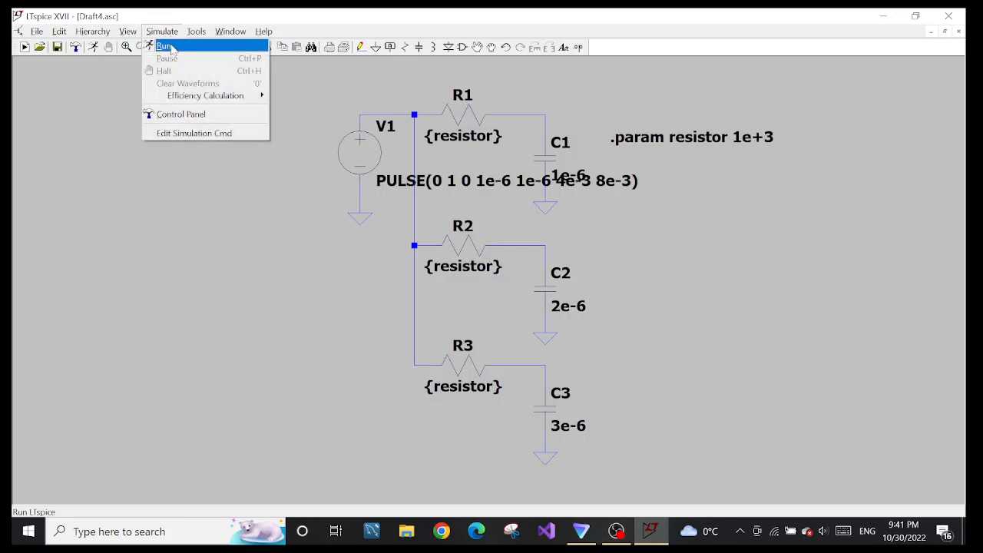
click(172, 49)
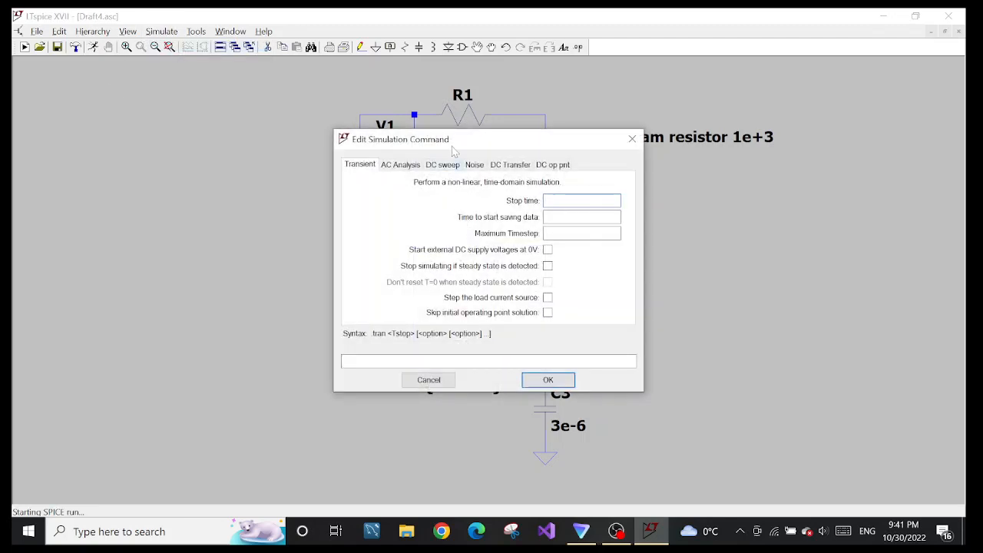
drag(451, 152, 226, 188)
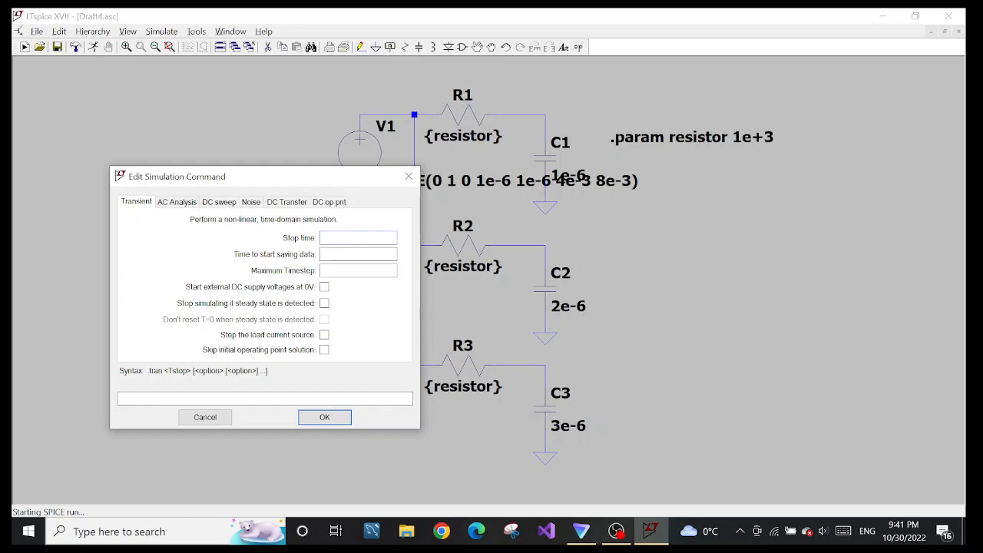
drag(335, 180, 337, 135)
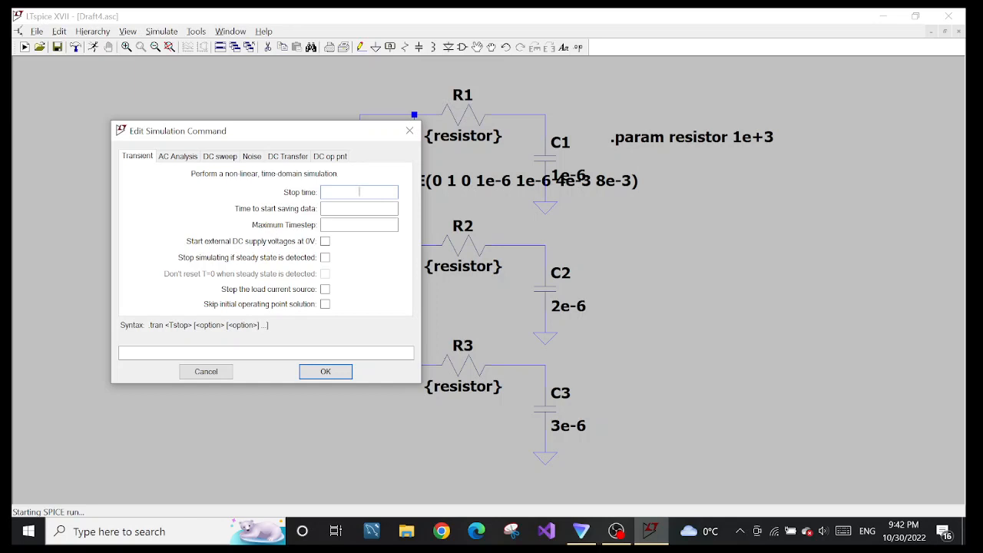
text(24e-3)
key(Return)
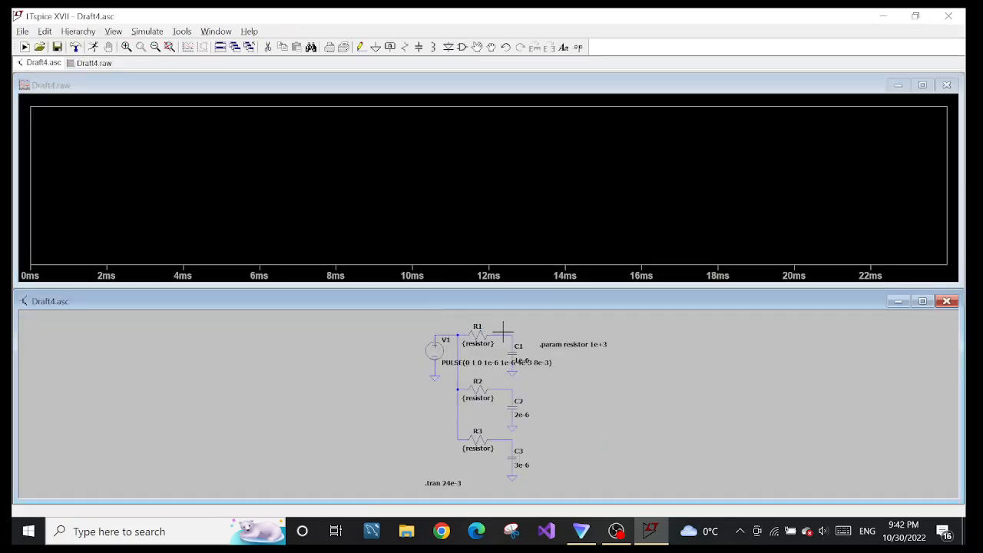
- Plot the node voltages between each resistor and its capacitor for all three RC branches
click(502, 333)
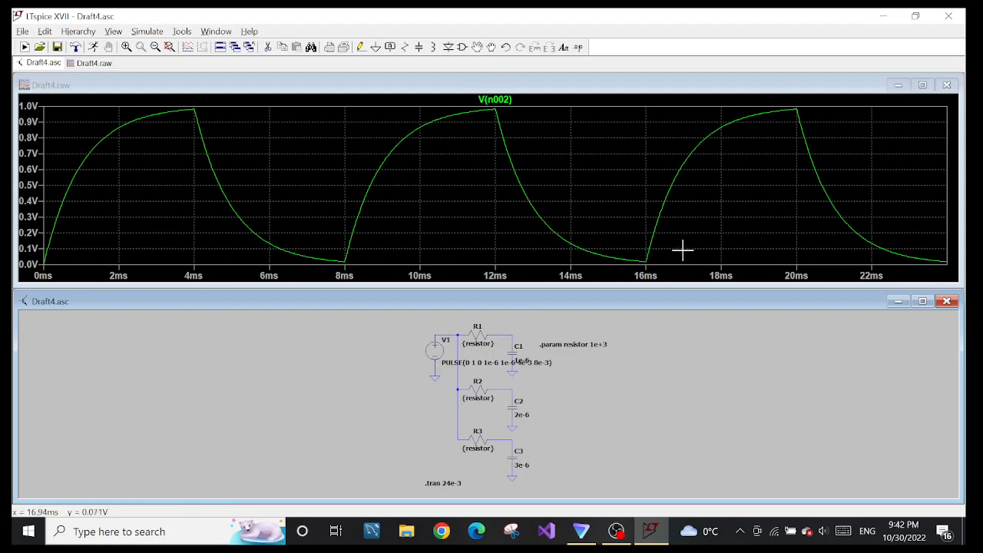
click(505, 389)
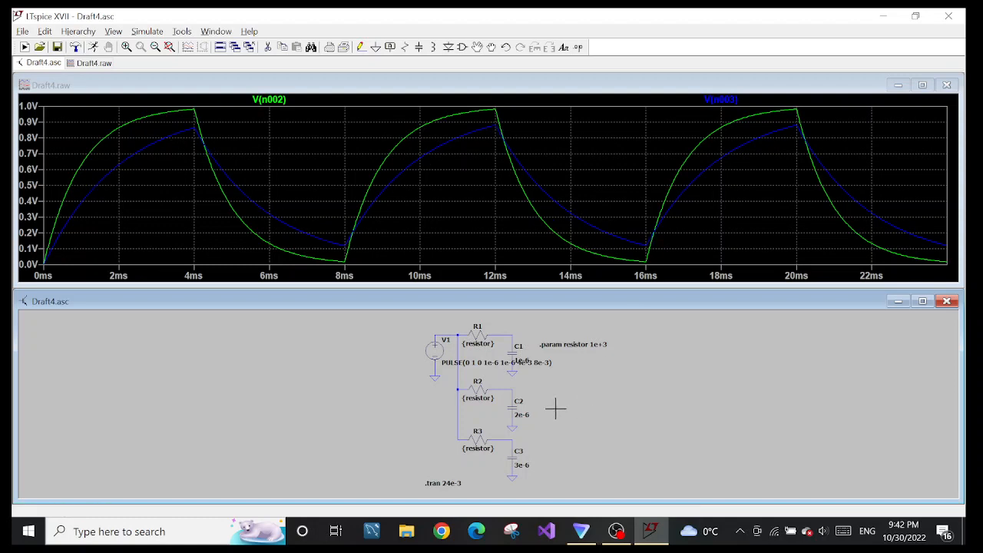
click(510, 431)
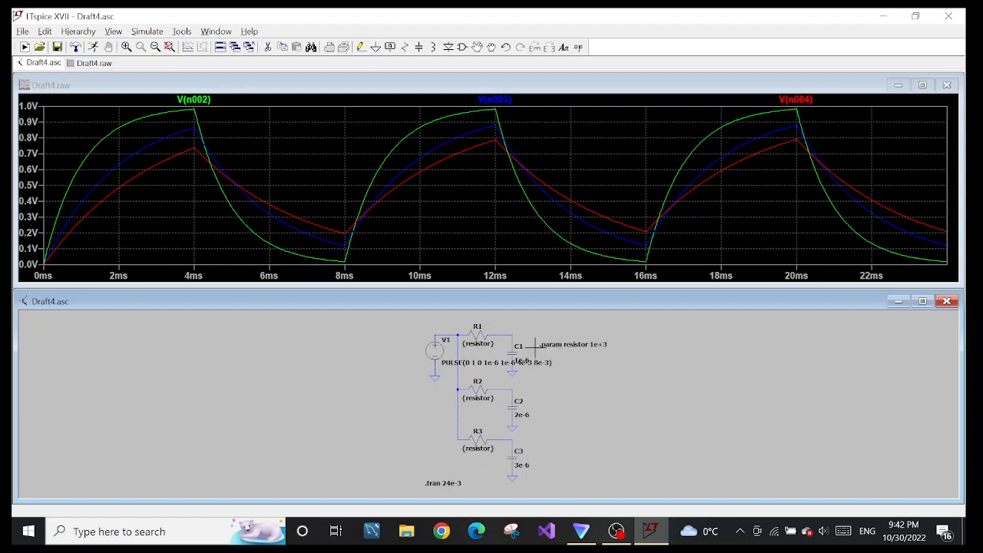
- Set the resistor parameter to 2e+3 in the .param directive and rerun the simulation
right_click(481, 330)
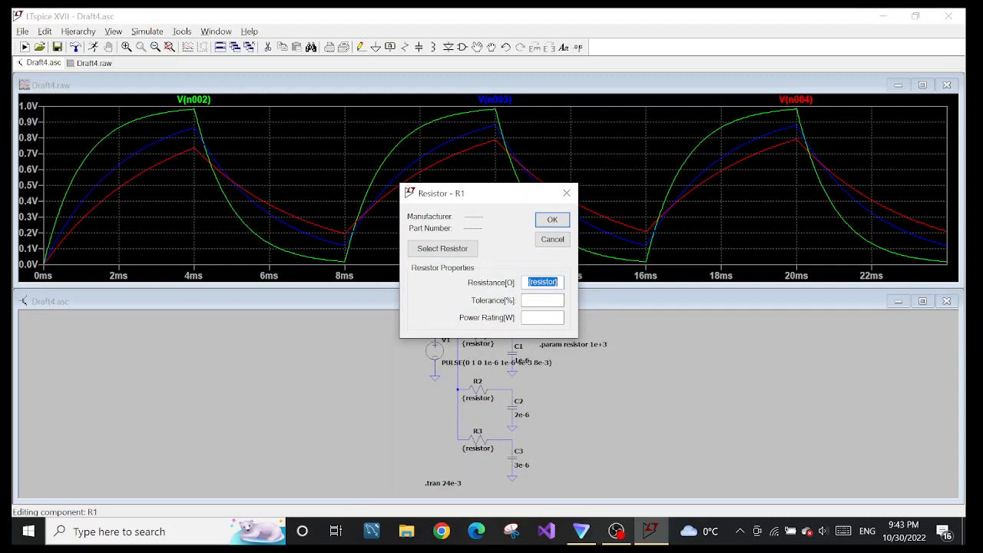
click(566, 193)
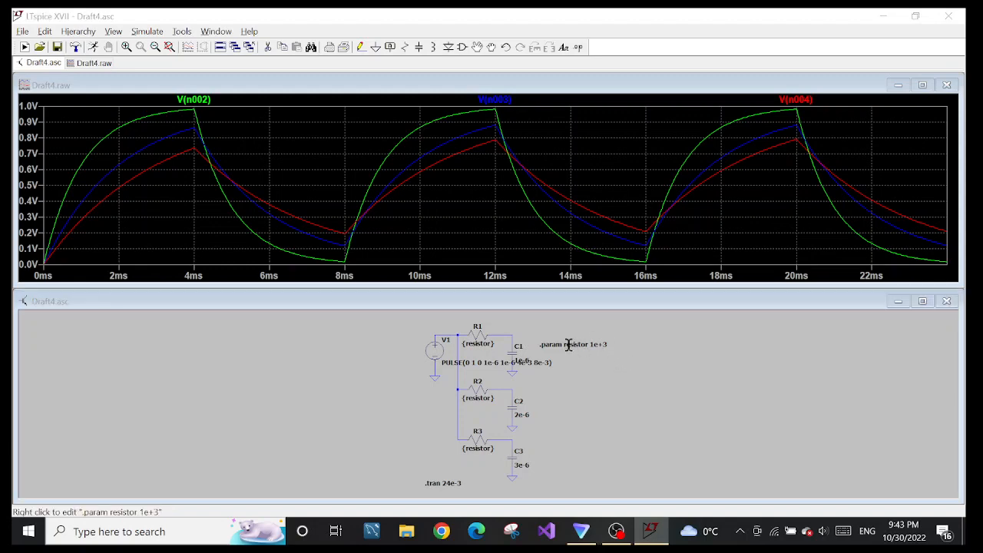
right_click(568, 345)
click(510, 223)
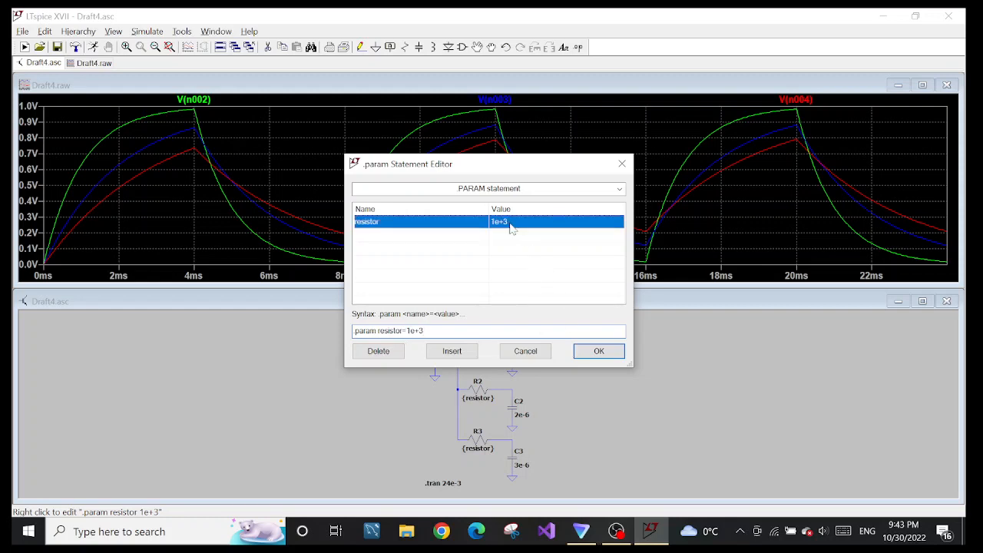
click(500, 222)
click(494, 221)
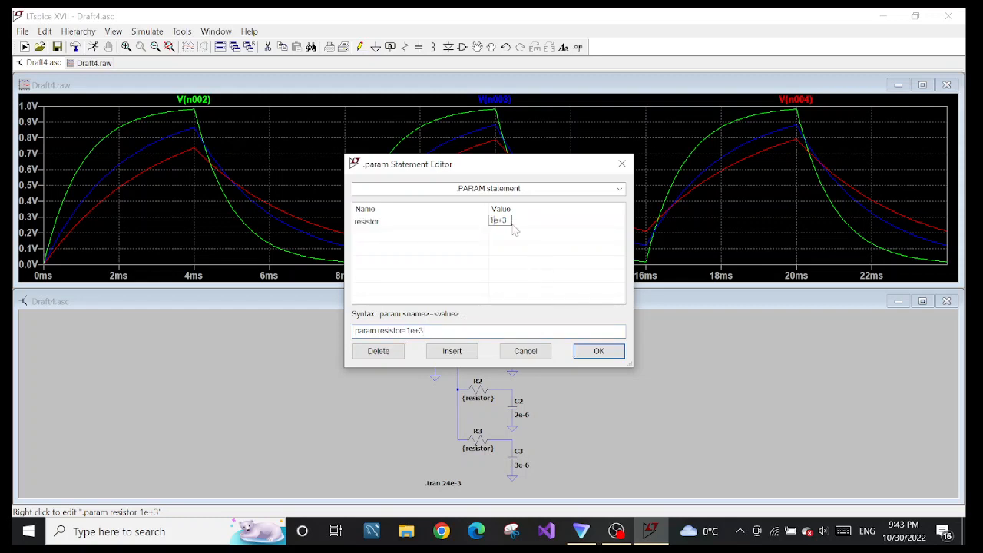
key(BackSpace)
text(2)
click(603, 352)
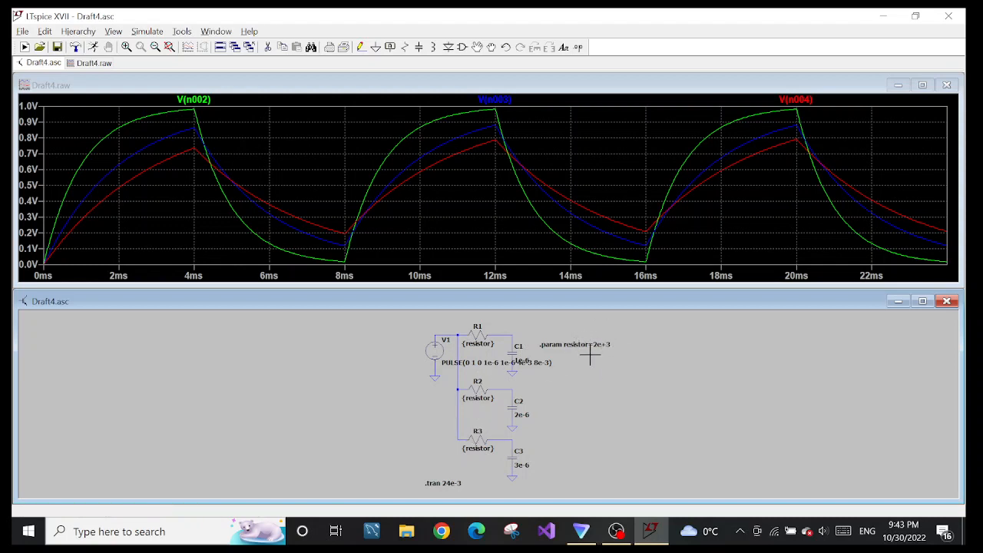
click(144, 30)
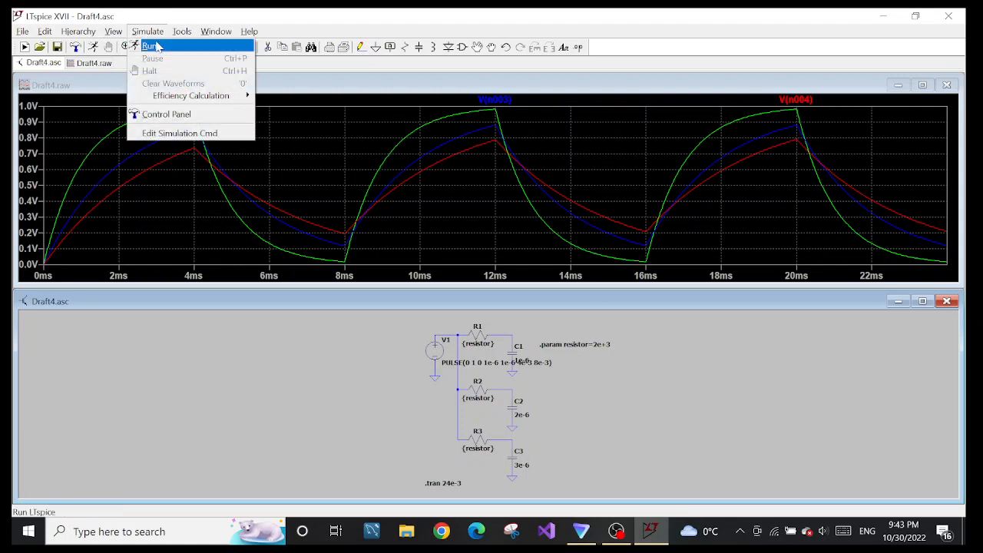
click(146, 44)
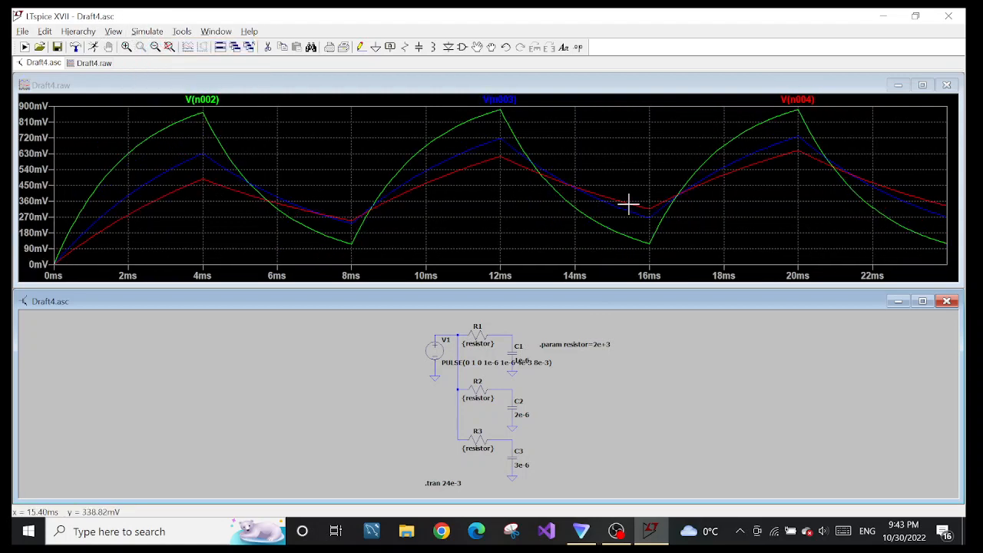
- Set the resistor parameter to 3e+3 in the .param directive and run the simulation again
click(604, 339)
right_click(604, 339)
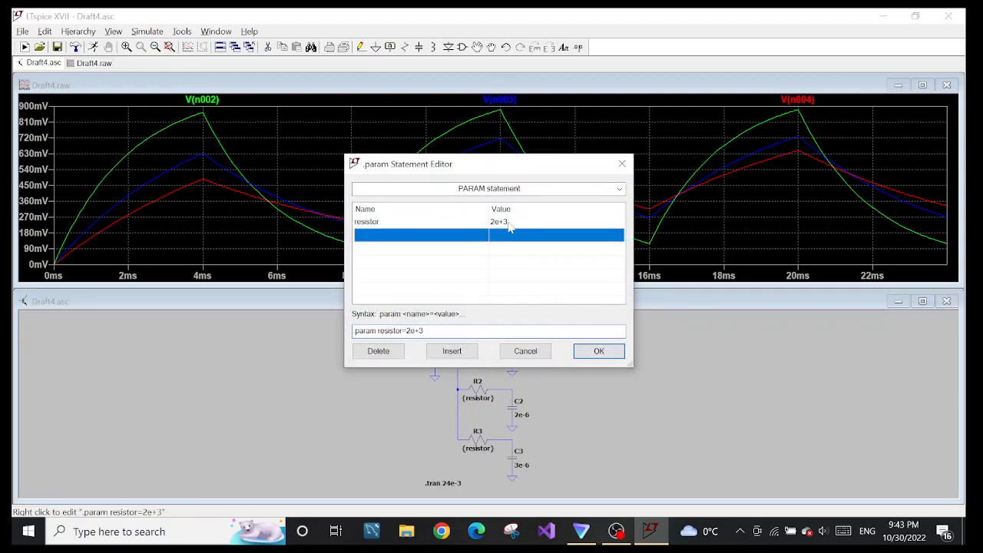
drag(542, 166, 338, 265)
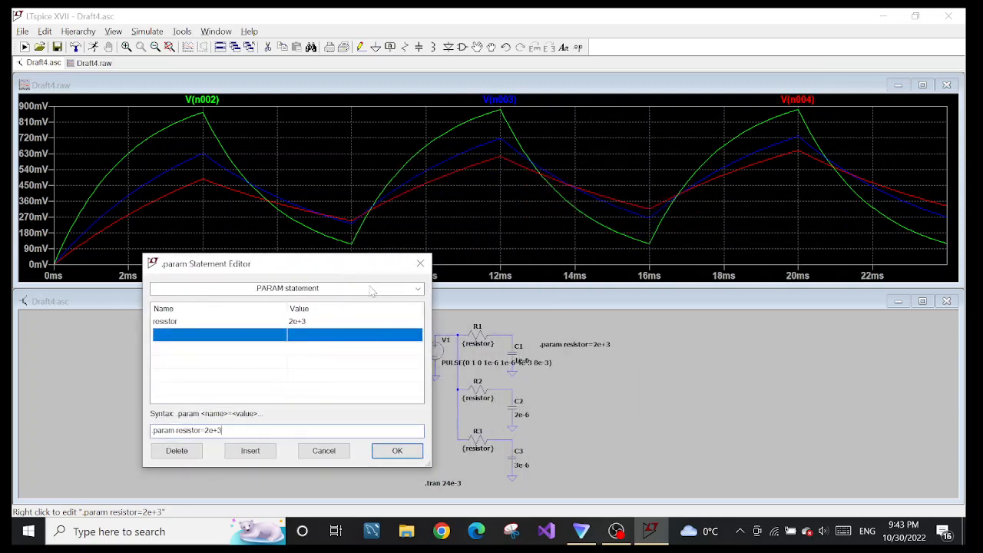
click(304, 323)
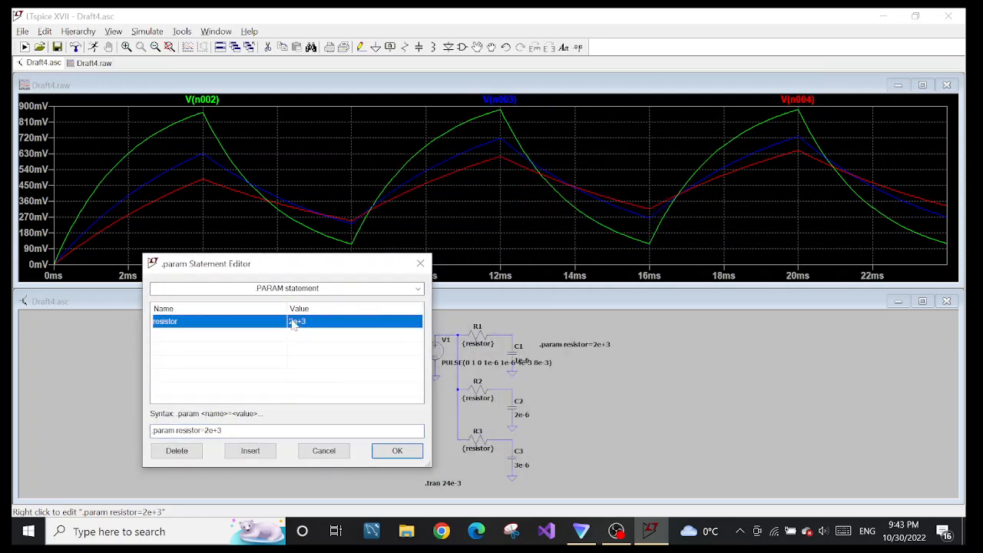
click(295, 322)
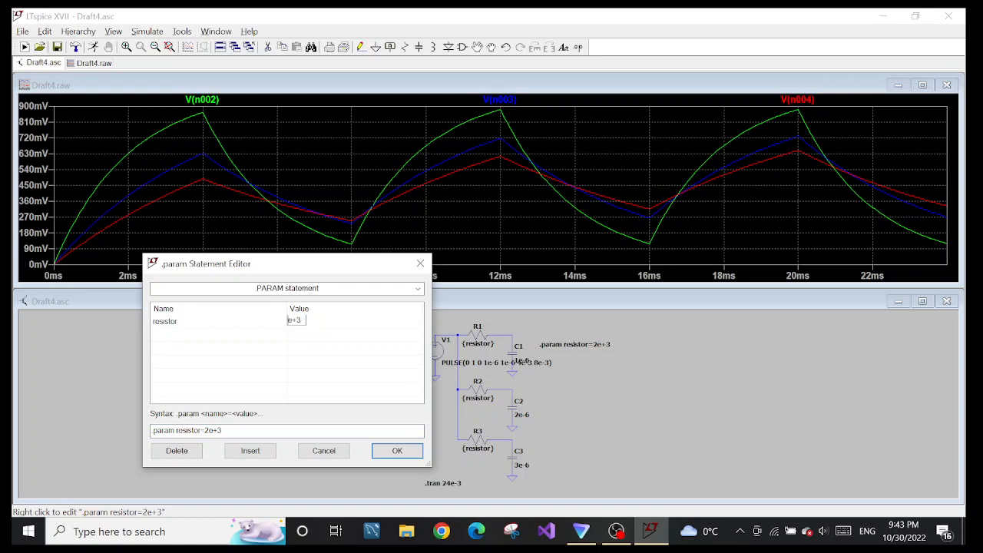
text(3)
key(Return)
click(397, 451)
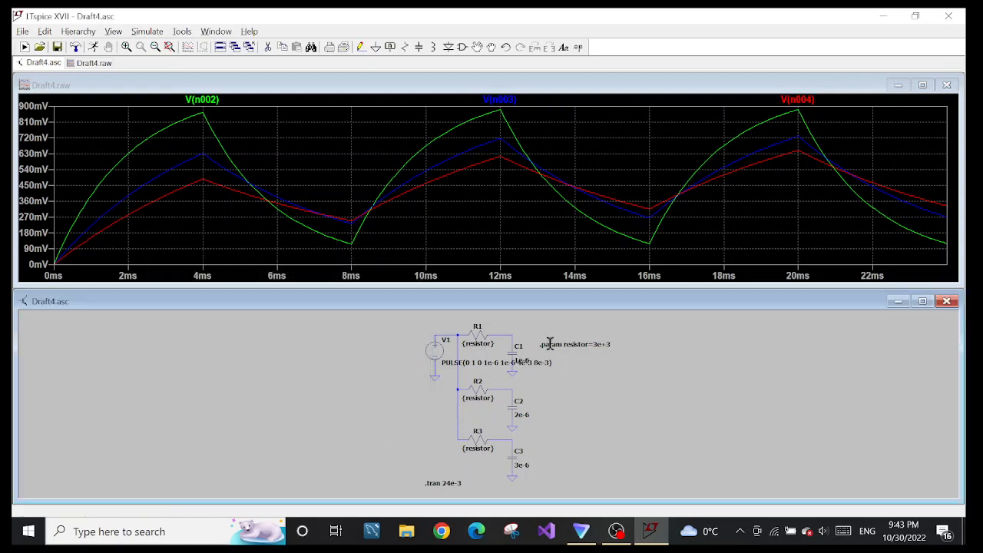
click(149, 32)
click(152, 43)
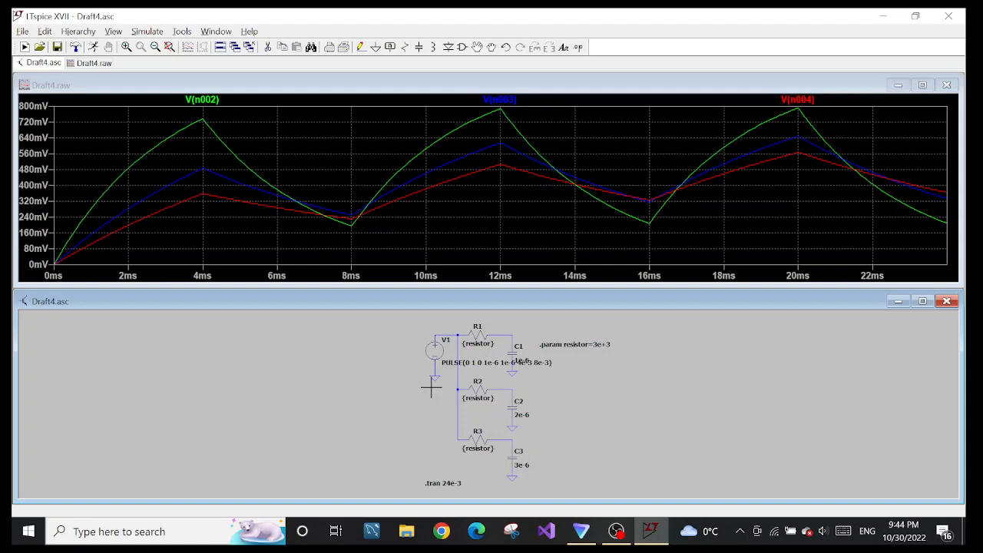
click(616, 531)
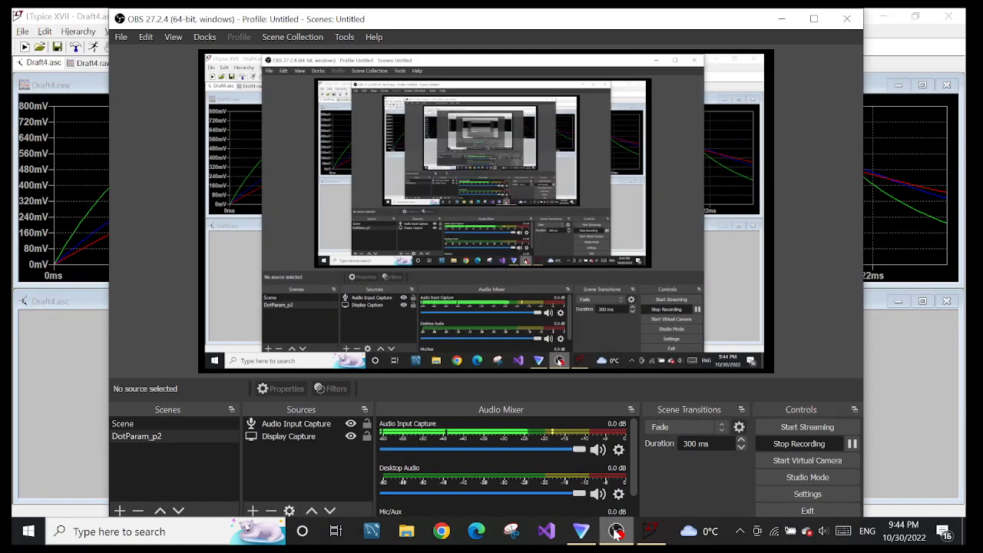